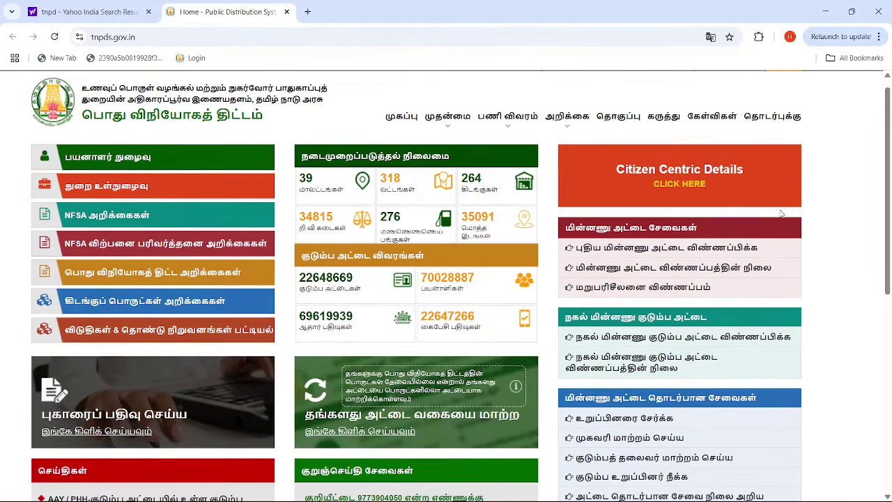
Step: Open a new browser tab to reach the tnpds.gov.in portal
key("ctrl+t")
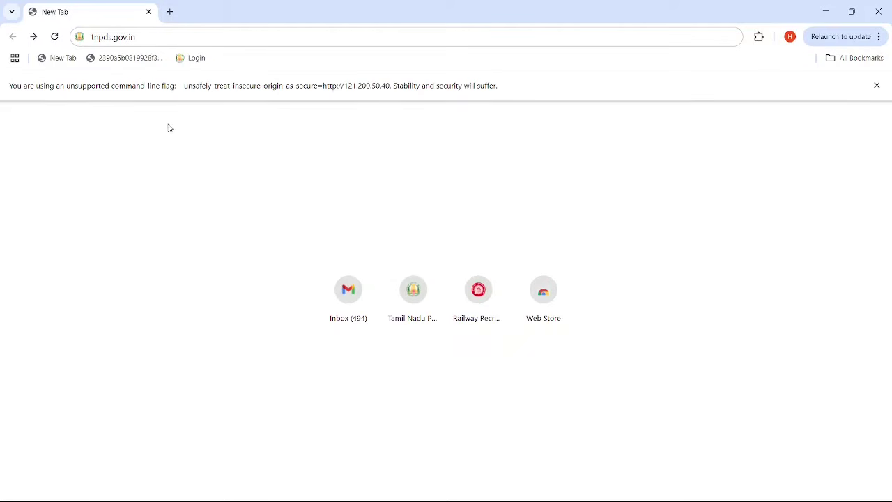
Step: Load tnpds.gov.in and open the 'குடும்ப உறுப்பினர் நீக்க' (remove family member) login page
left_click(115, 38)
left_click(137, 37)
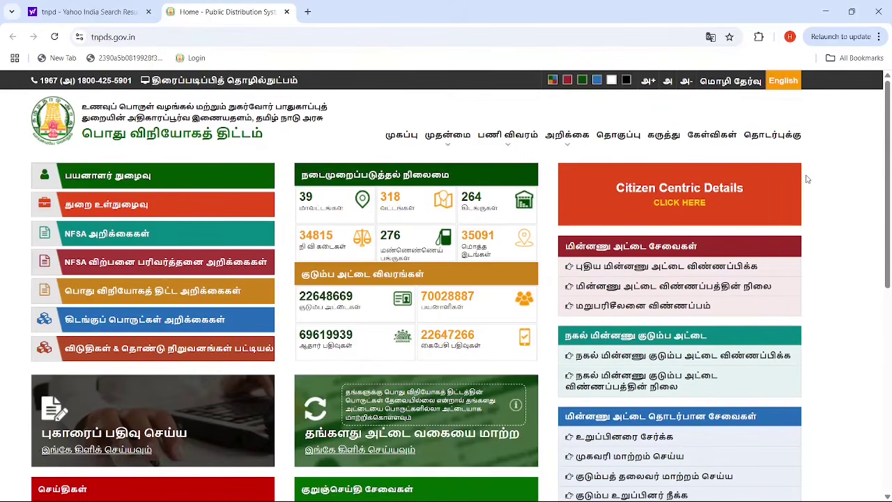
scroll(818, 175, "down", 3)
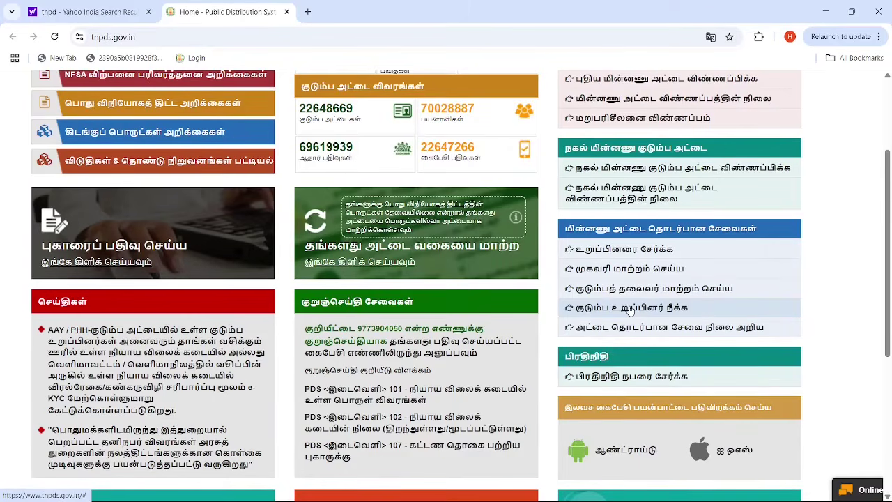
left_click(630, 310)
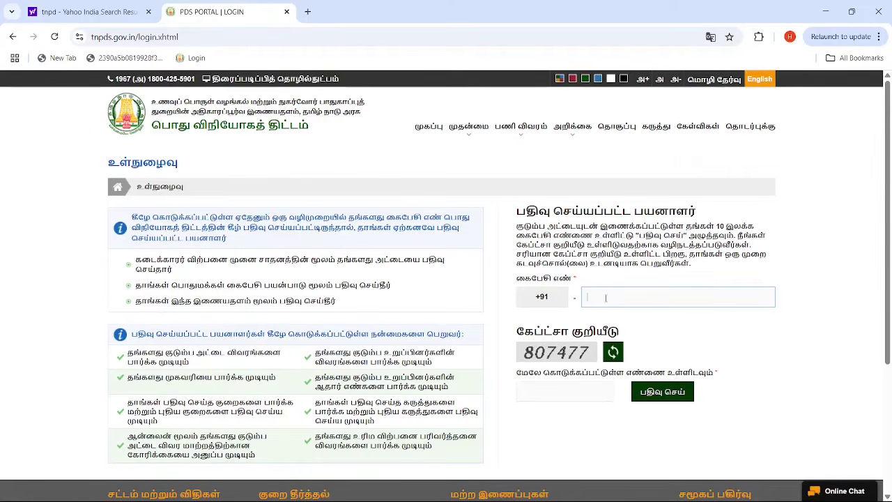
Step: Log in with the registered mobile number, the displayed captcha code and the received OTP
left_click(537, 395)
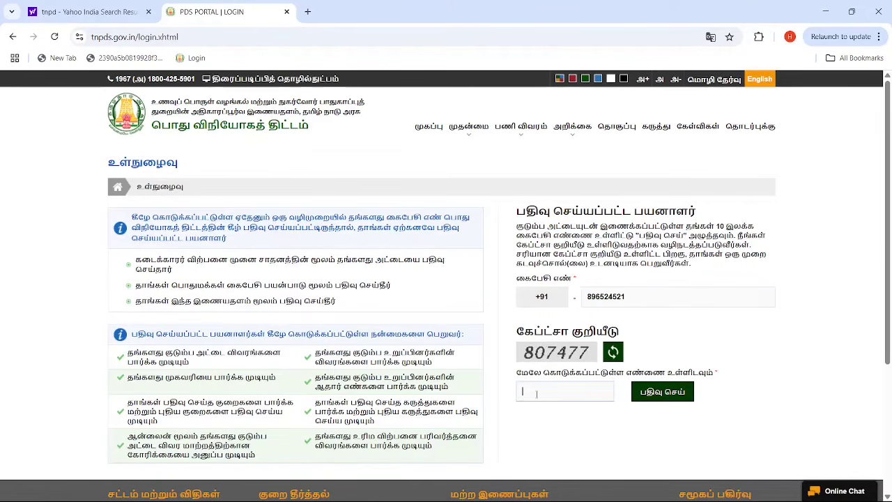
scroll(669, 397, "up", 2, "ctrl")
scroll(673, 402, "up", 1, "ctrl")
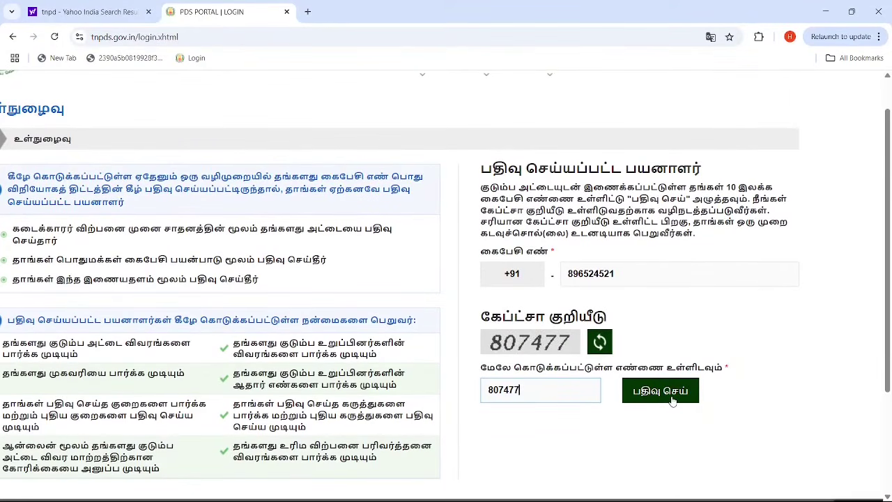
left_click(672, 401)
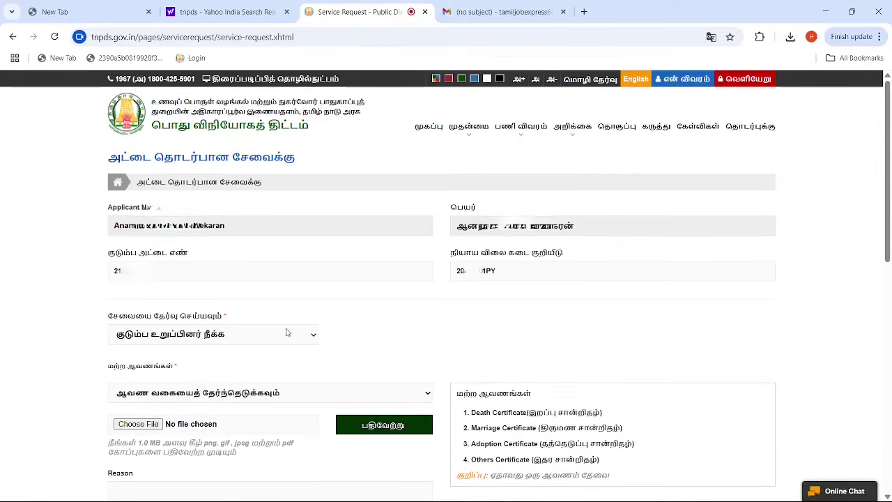
Step: Keep 'குடும்ப உறுப்பினர் நீக்க' as the service and choose 'திருமண சான்றிதழ்' as document type
scroll(286, 332, "down", 3)
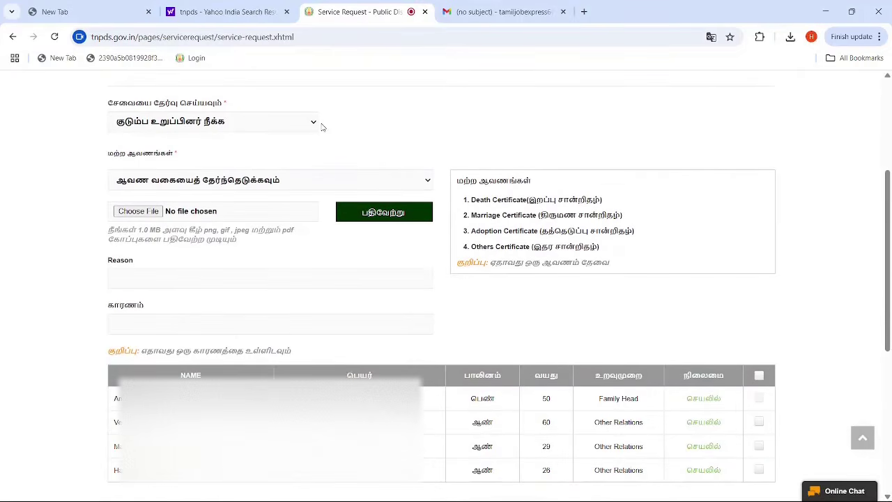
left_click(263, 122)
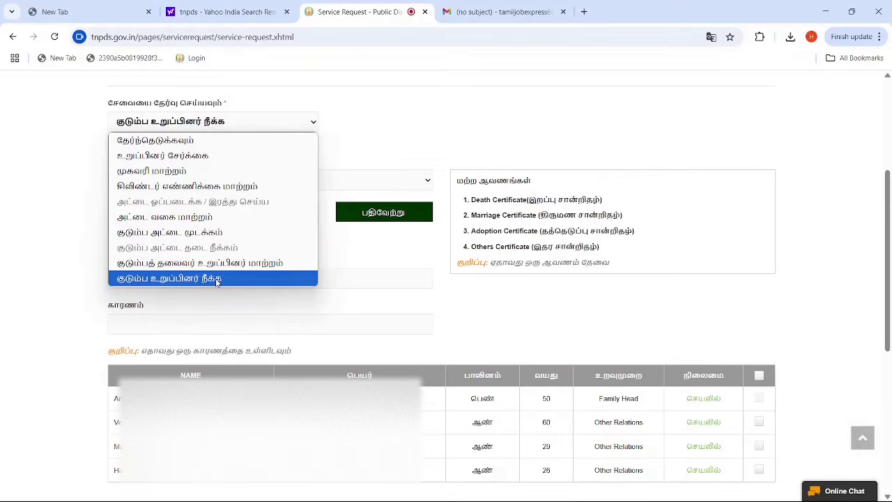
left_click(388, 126)
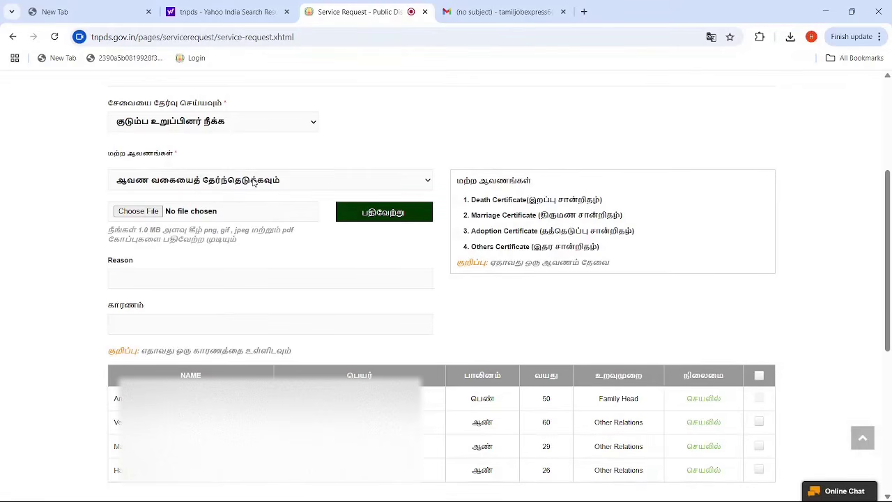
left_click(254, 182)
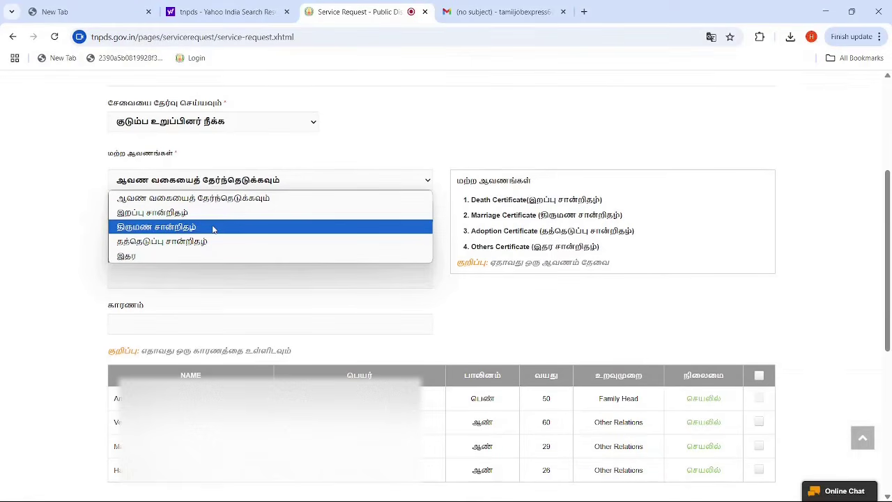
left_click(214, 228)
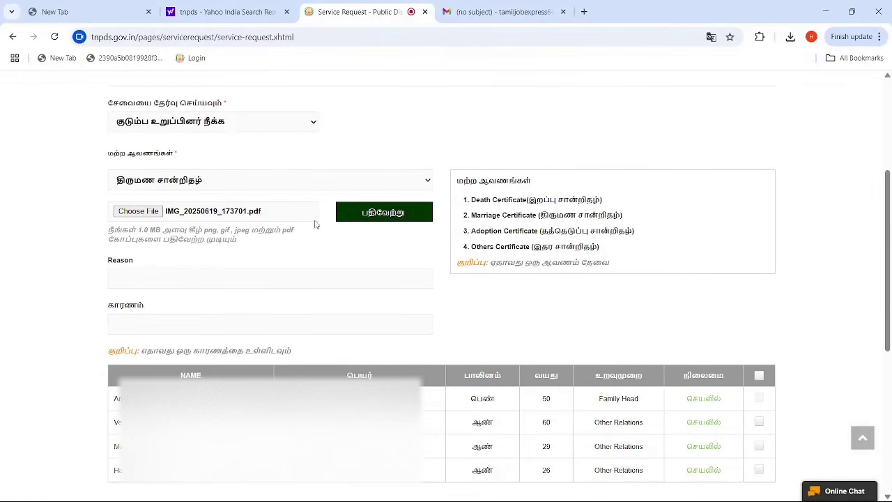
Step: Upload IMG_20250619_173701.pdf as the marriage certificate document
left_click(379, 215)
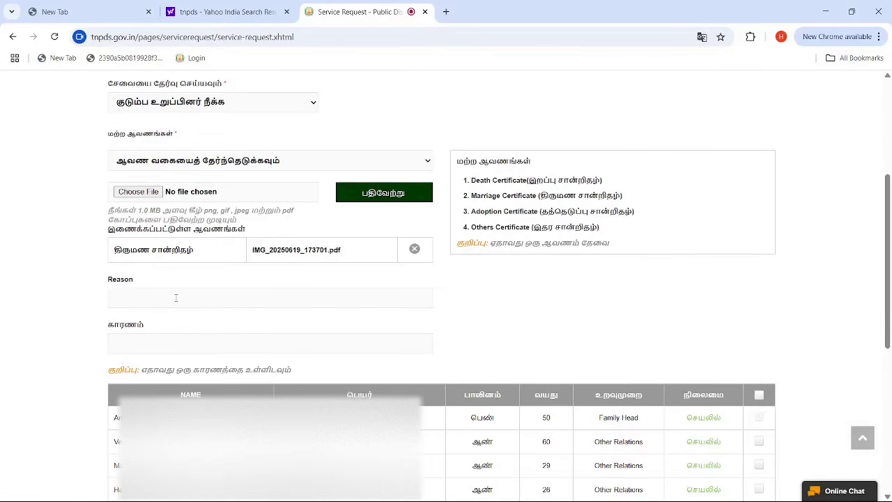
Step: Paste the reason 'I am applying for a new separate ration card as i recently got married'
left_click(177, 298)
type("I am applying for a new separate ration card as i recently got married")
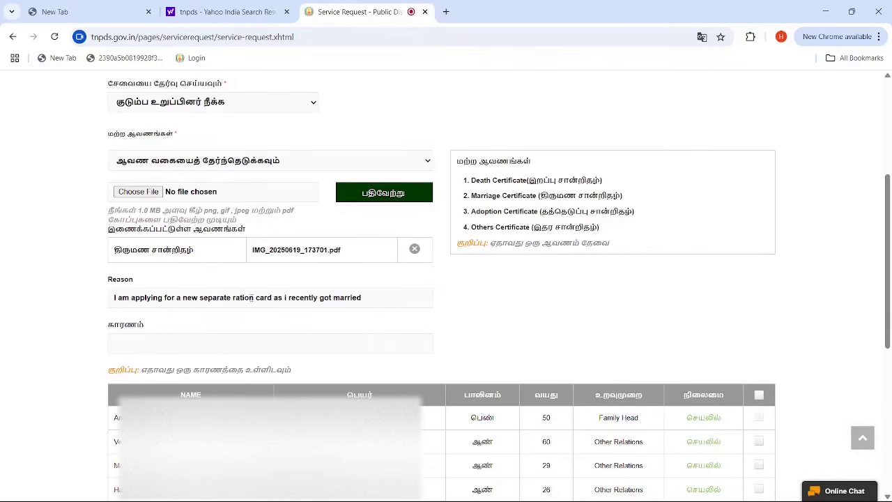
scroll(302, 327, "down", 2)
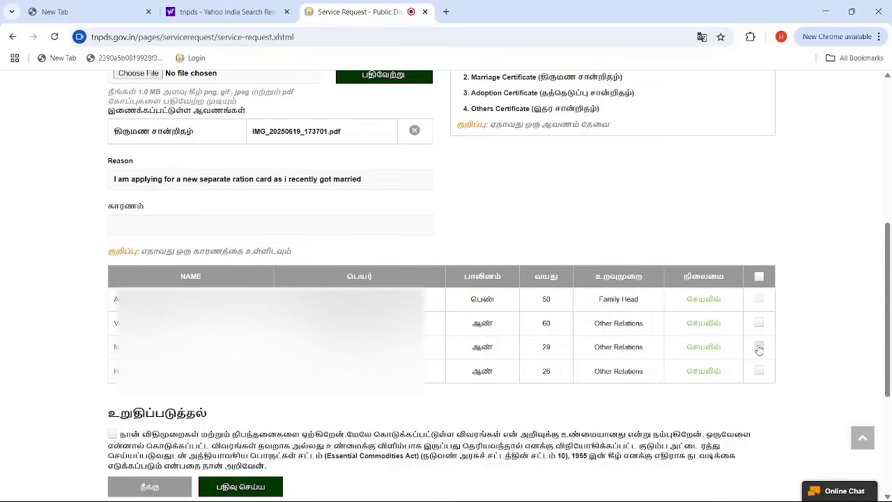
Step: Tick the age-29 member's row for removal and tick the declaration checkbox
left_click(759, 347)
scroll(735, 379, "down", 2)
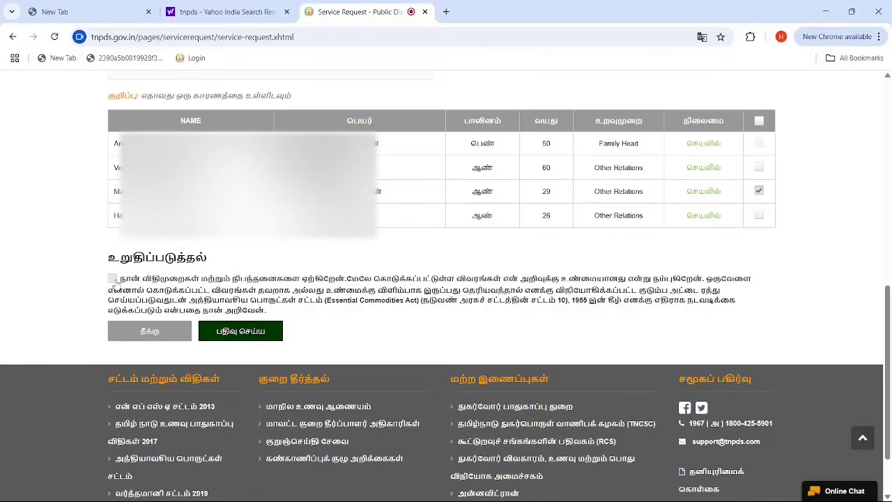
left_click(112, 278)
Step: Submit the removal request with the green 'பதிவு செய்ய' button
left_click(239, 332)
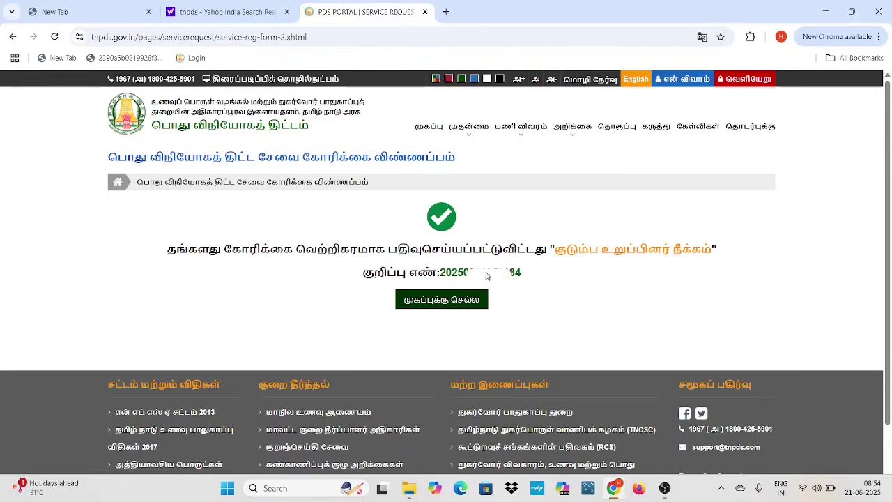
Step: Go back to the home page and open the card-related service request status page
left_click(449, 302)
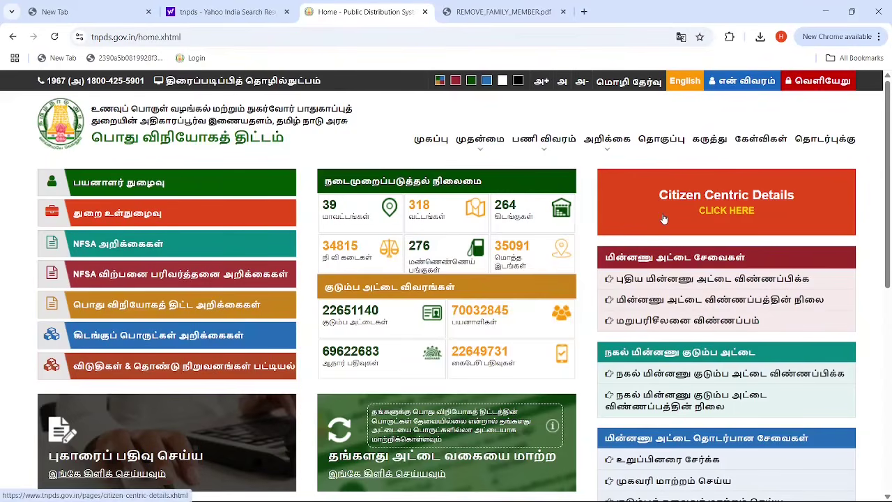
scroll(665, 219, "down", 3)
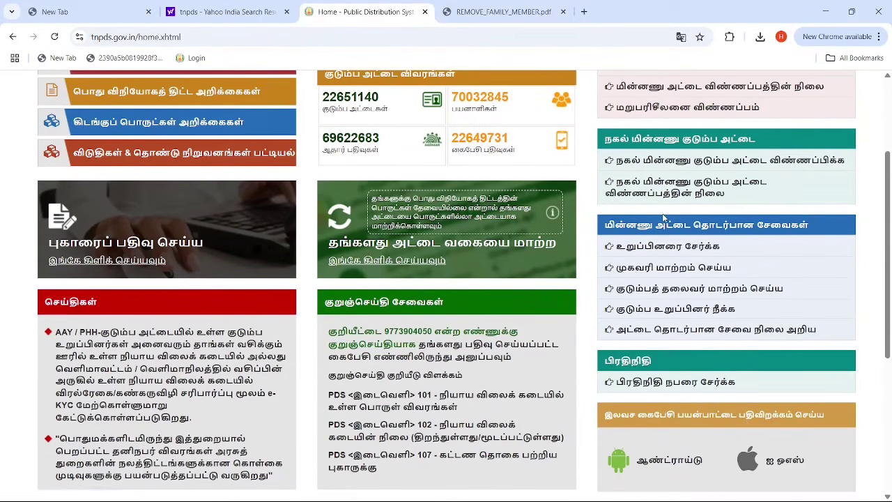
scroll(663, 213, "down", 1)
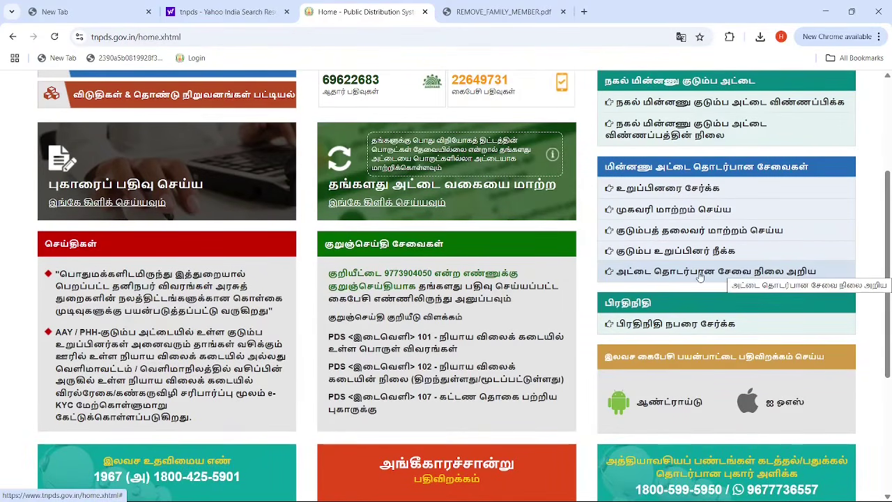
left_click(700, 276)
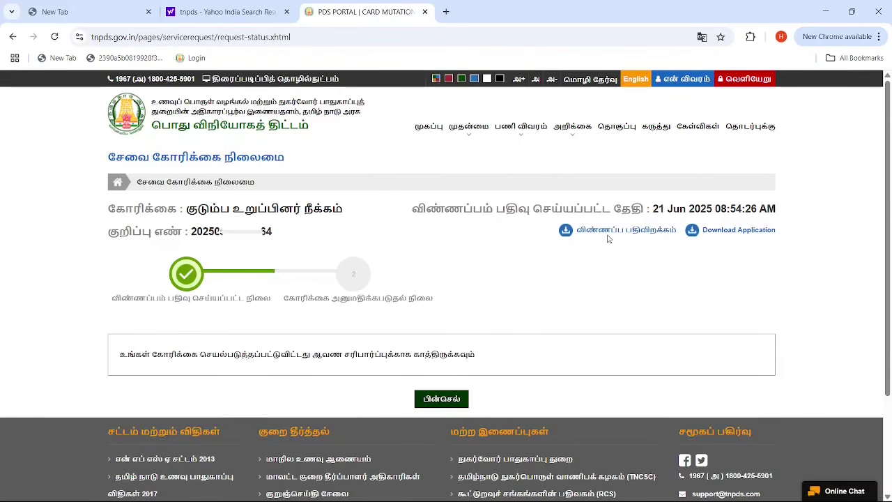
Step: Download the submitted application PDF, review it, and close its tab
left_click(608, 237)
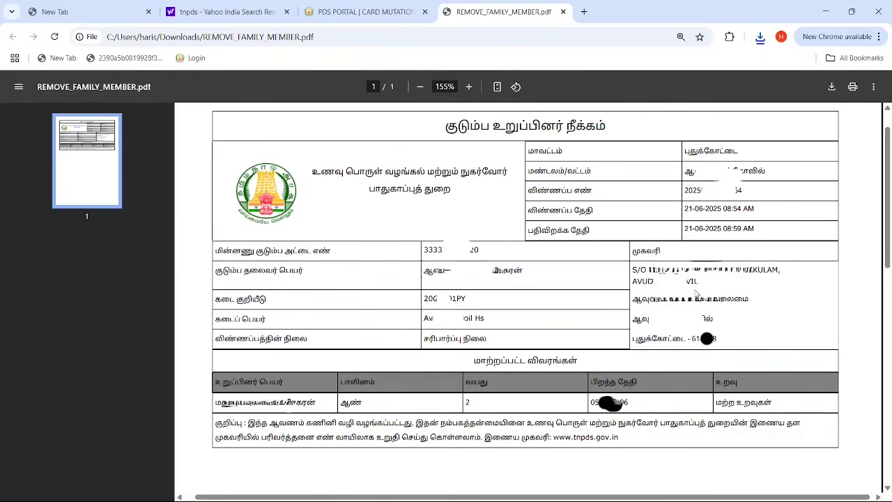
key("ctrl+w")
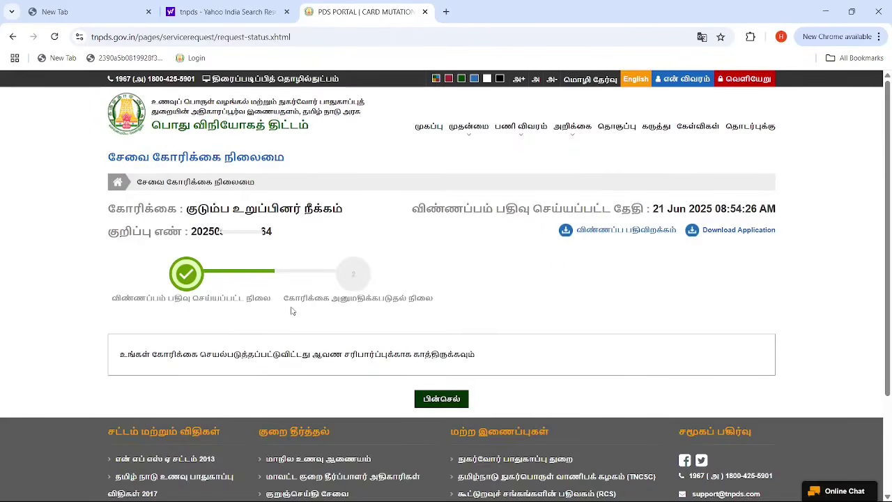